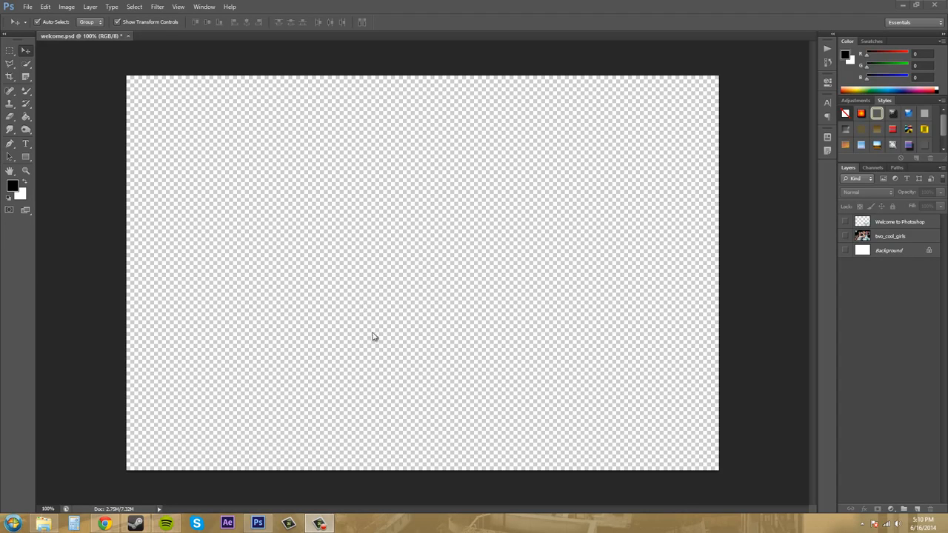
Open the guystanding image from the Assets Images folder inside the Newboston folder on the Desktop
click(205, 170)
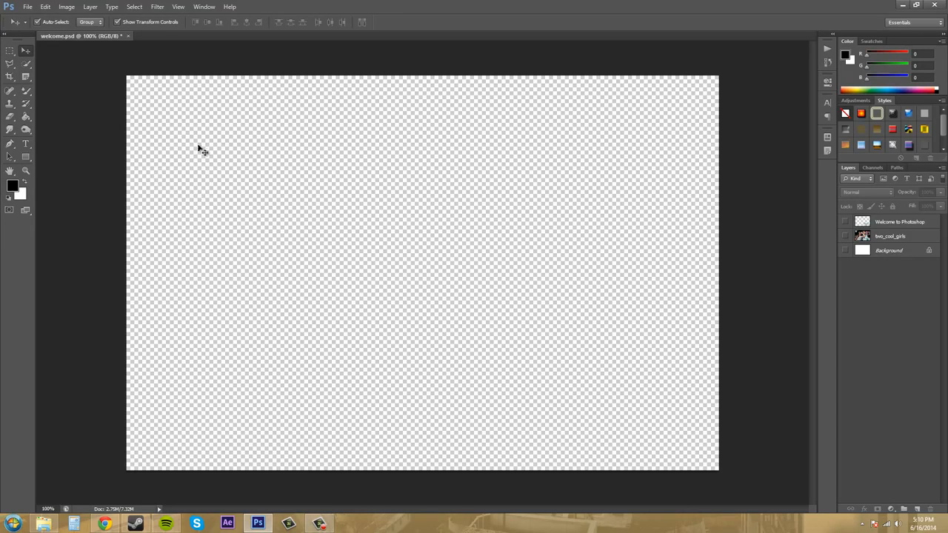
click(28, 8)
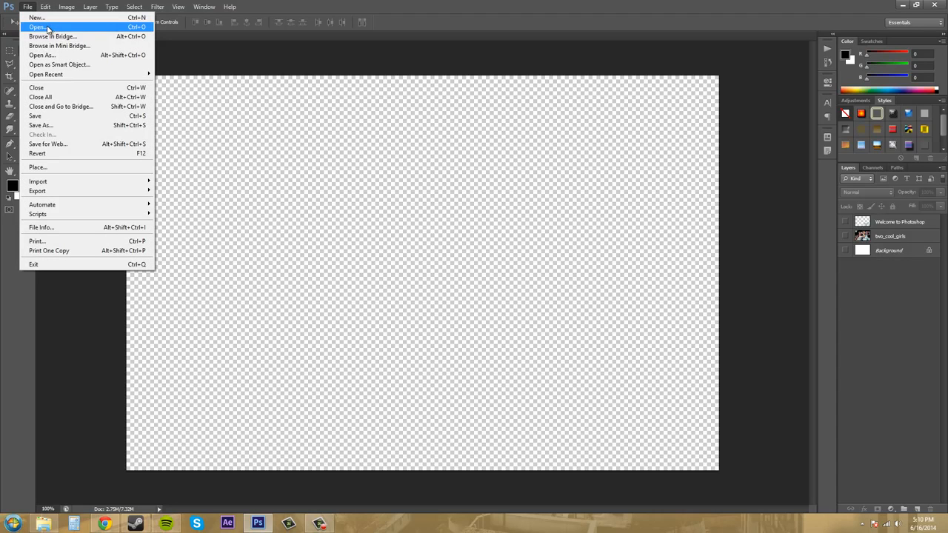
click(40, 27)
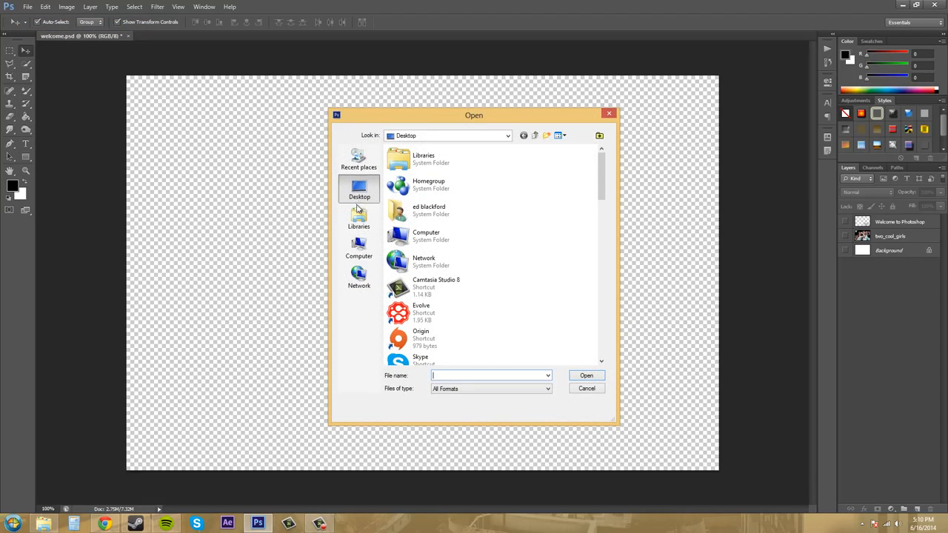
drag(478, 120, 438, 115)
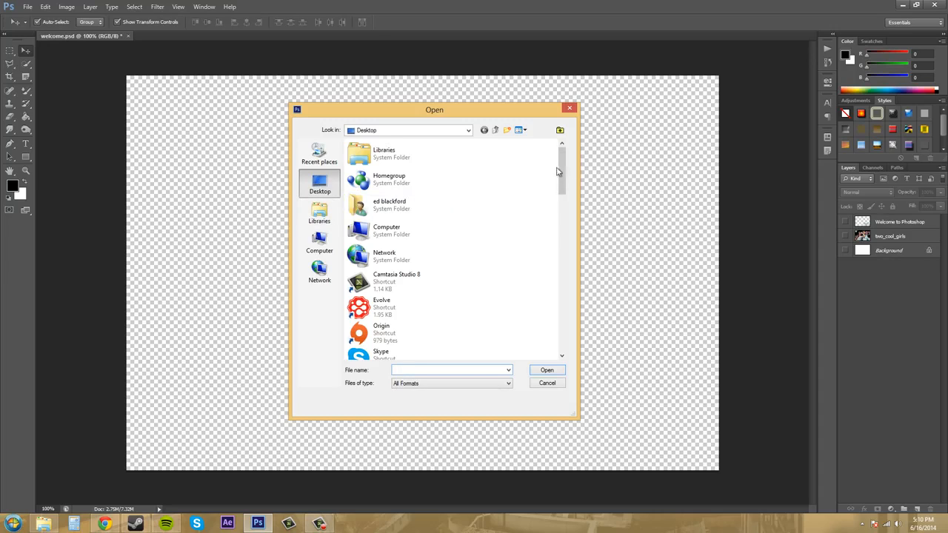
drag(558, 168, 561, 216)
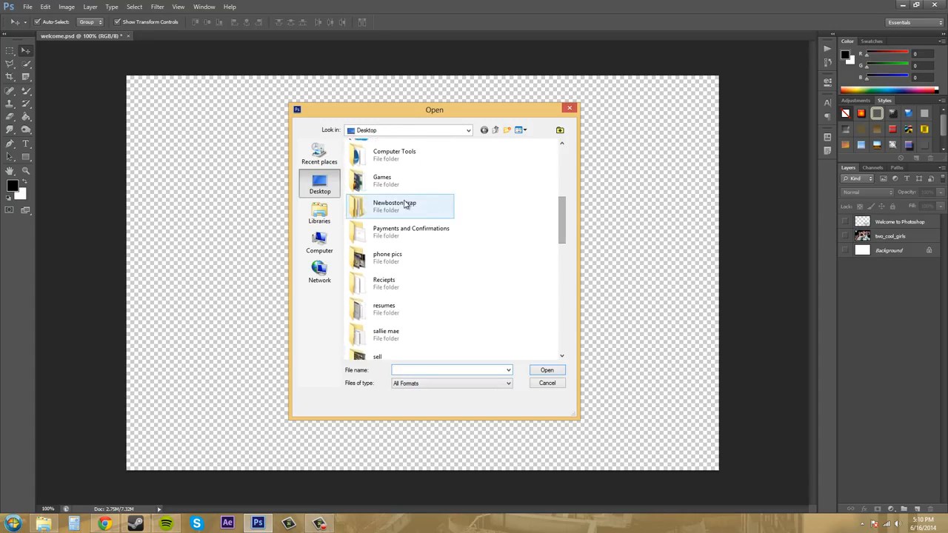
double_click(393, 203)
double_click(374, 175)
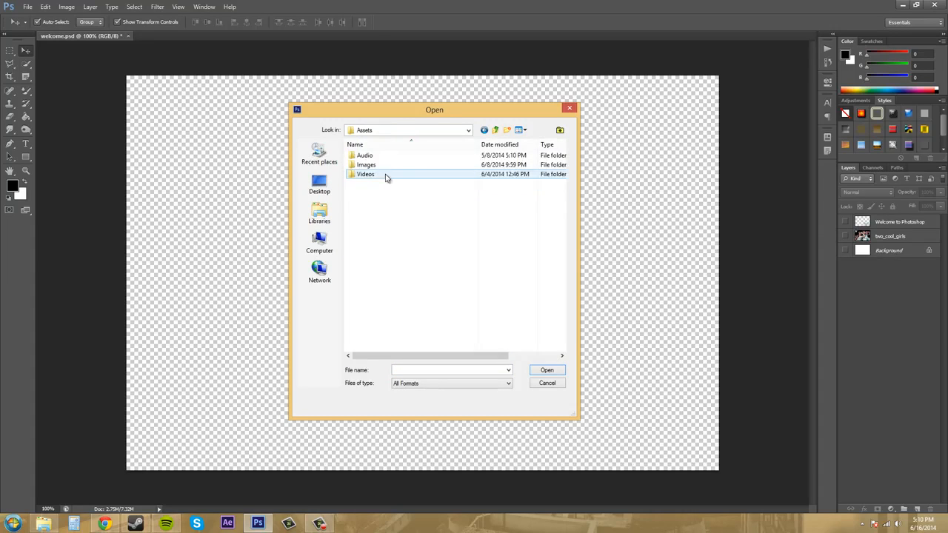
double_click(366, 166)
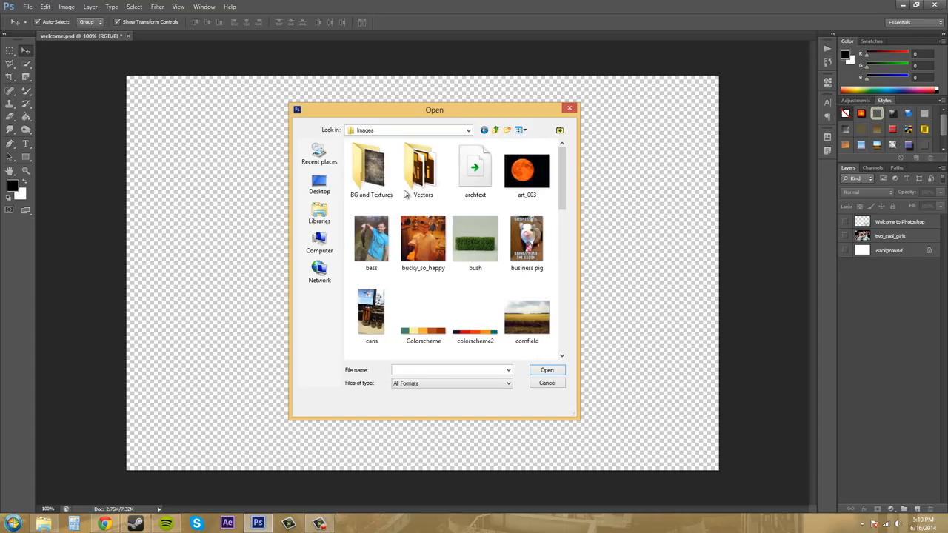
drag(559, 173, 564, 243)
click(475, 169)
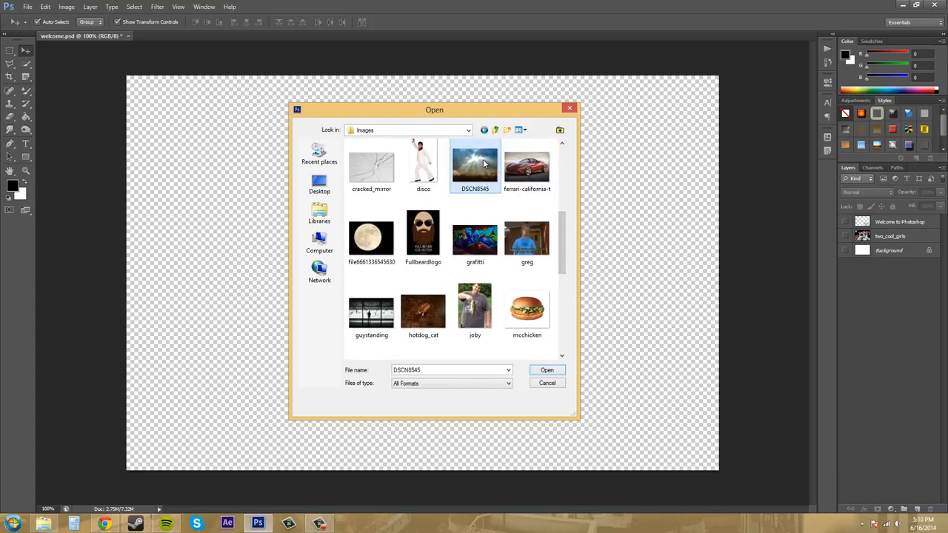
click(369, 342)
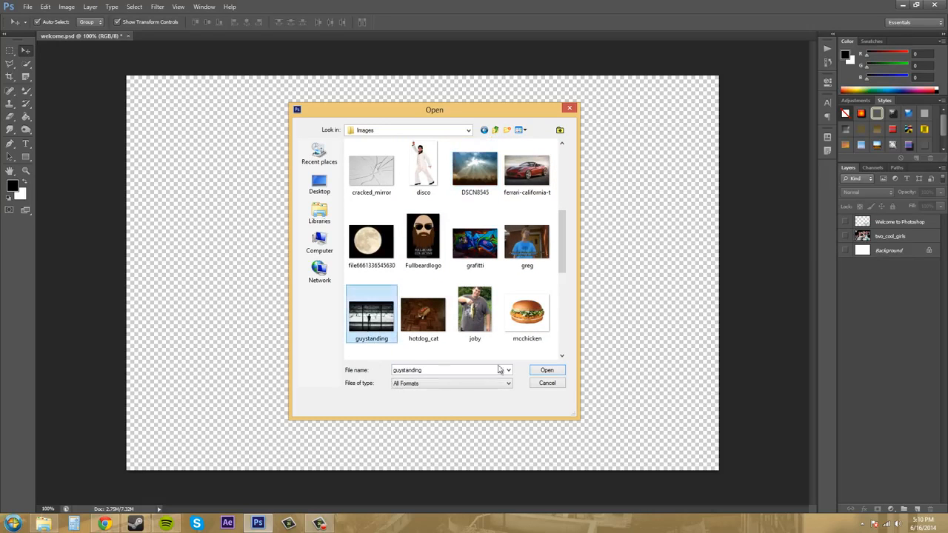
click(545, 371)
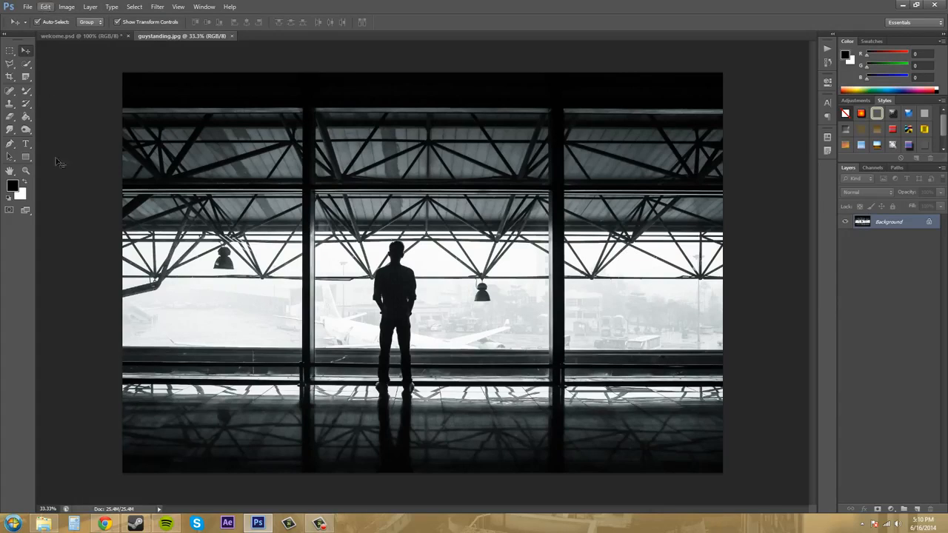
click(45, 7)
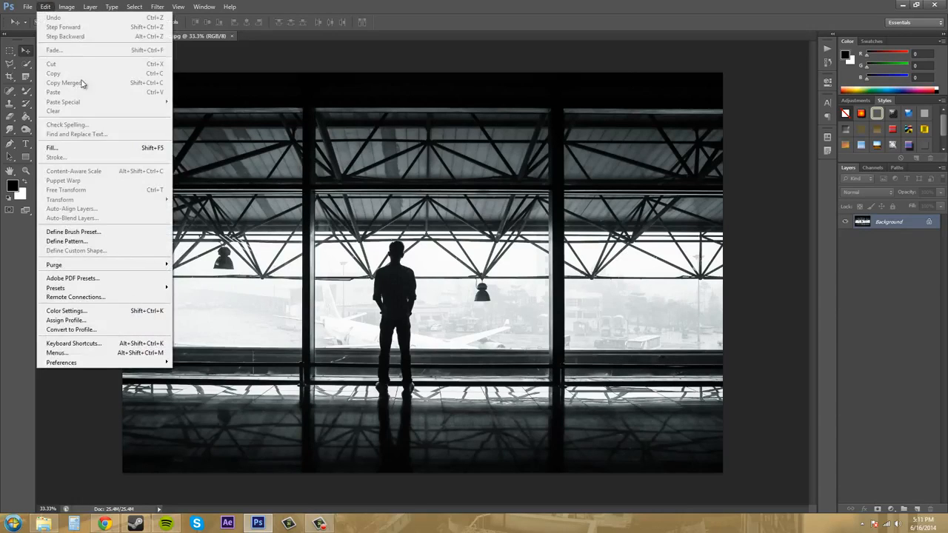
click(901, 244)
double_click(900, 229)
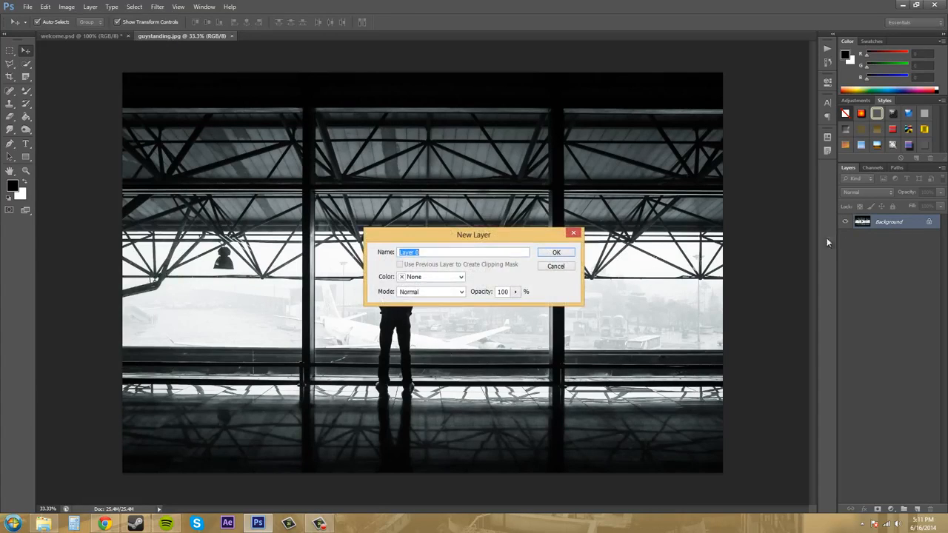
click(561, 268)
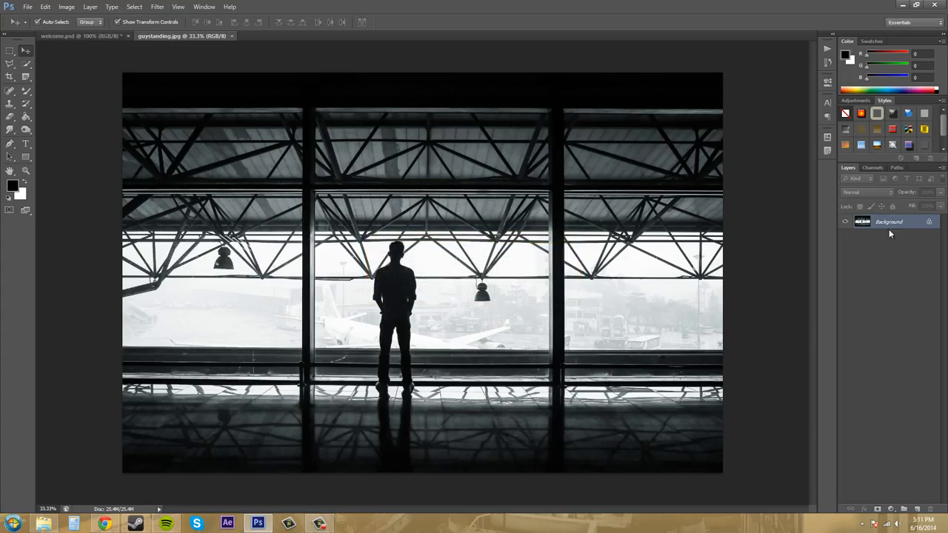
Examine the pixel dimensions, document size and available width and height units in the Image Size settings of guystanding.jpg
click(66, 8)
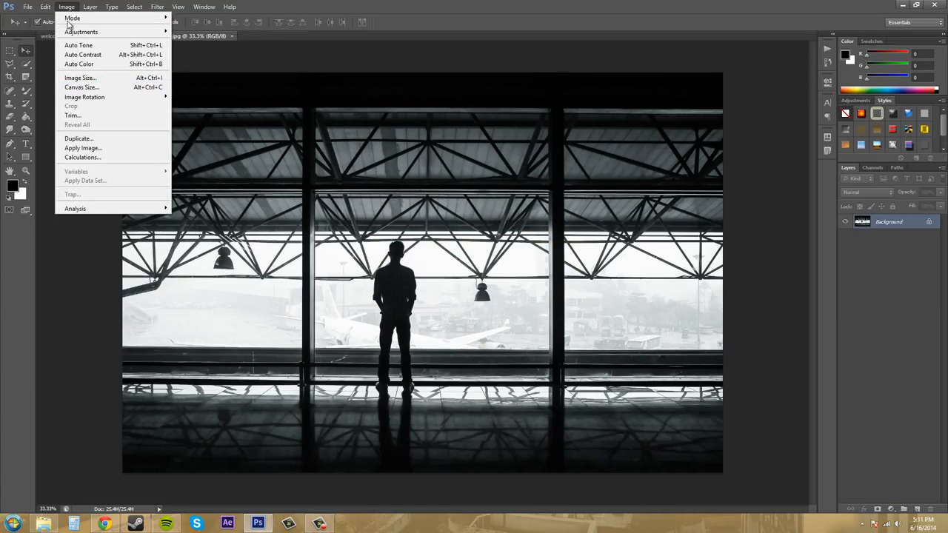
click(81, 79)
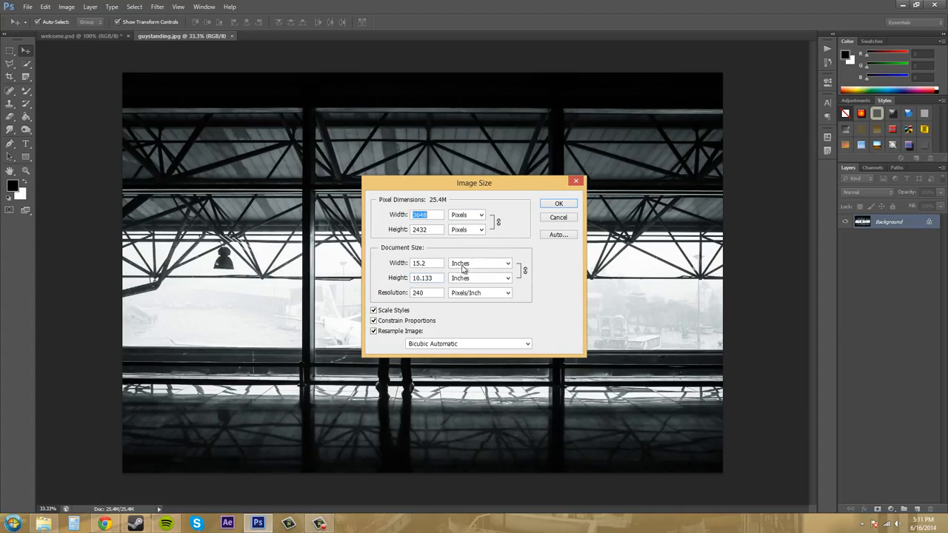
click(471, 217)
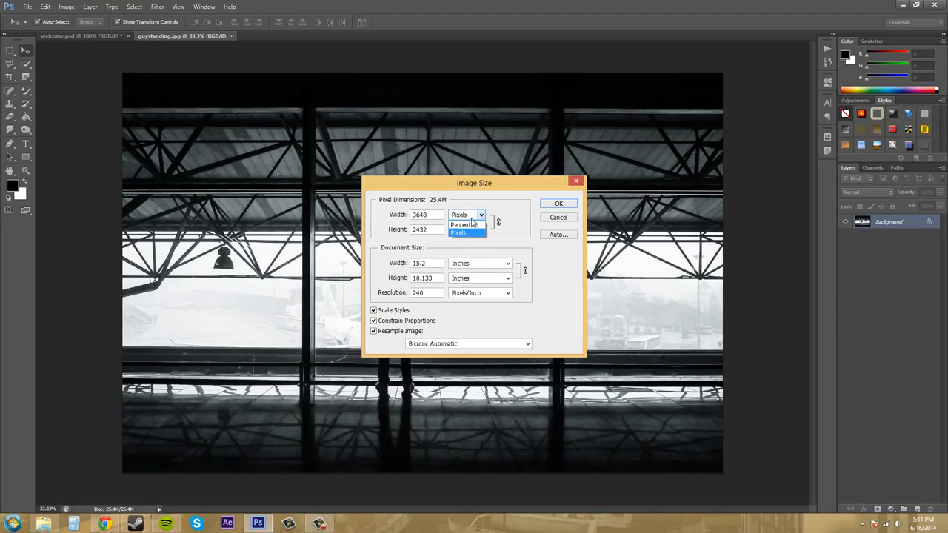
click(474, 231)
click(508, 264)
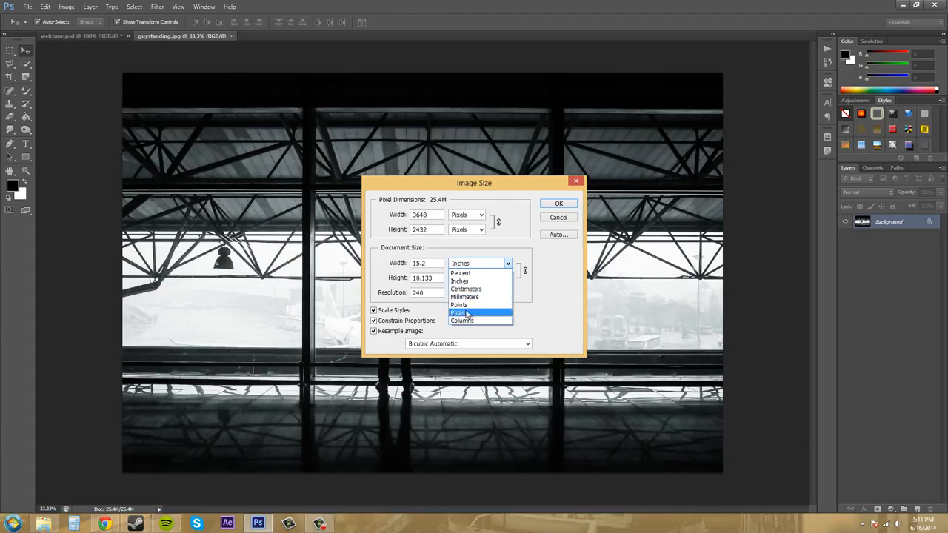
click(478, 263)
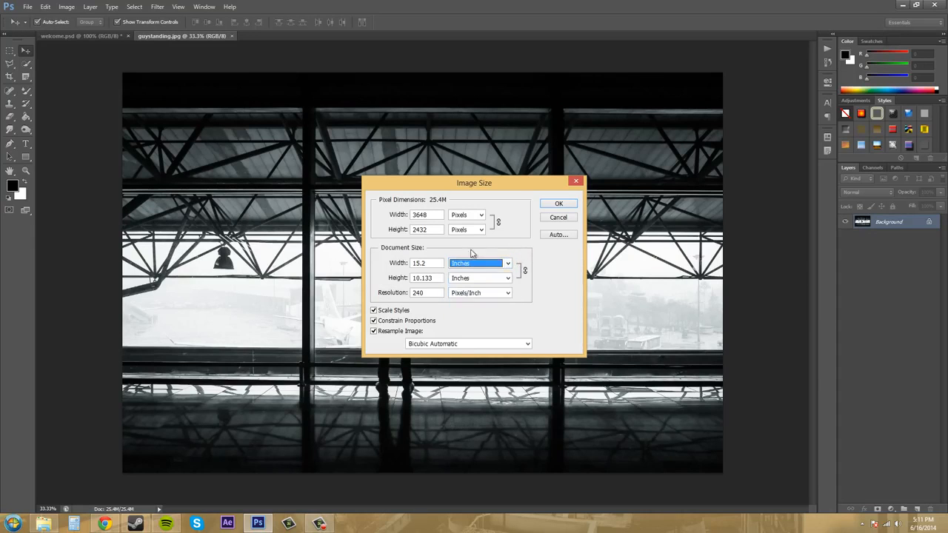
click(470, 280)
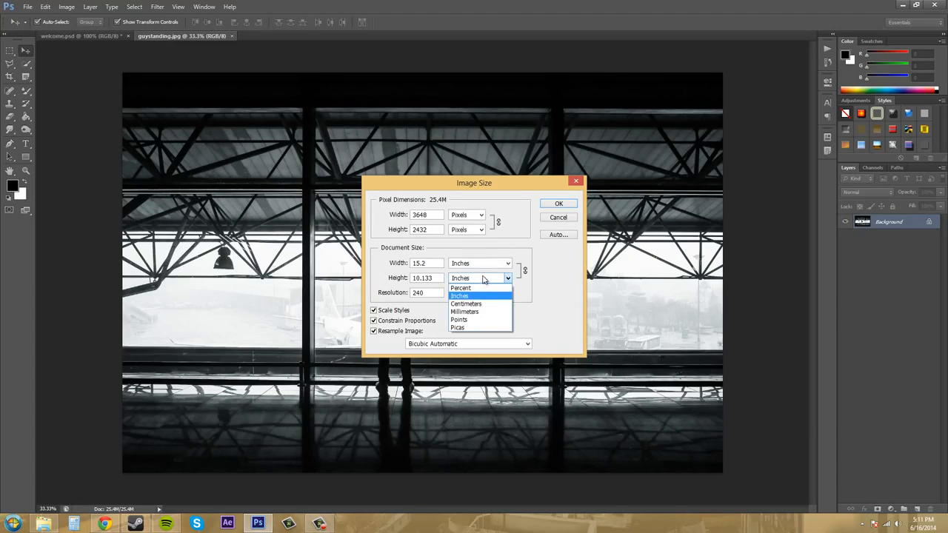
click(453, 295)
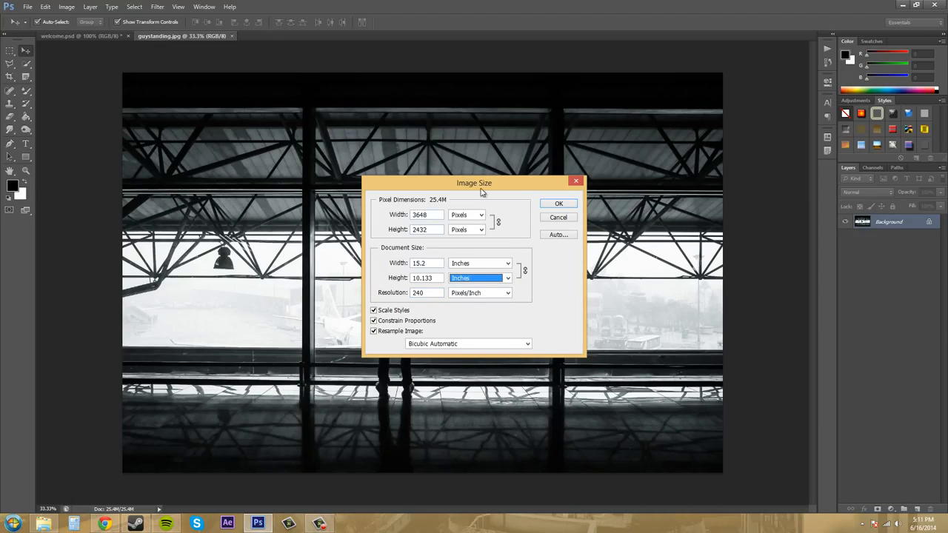
click(568, 220)
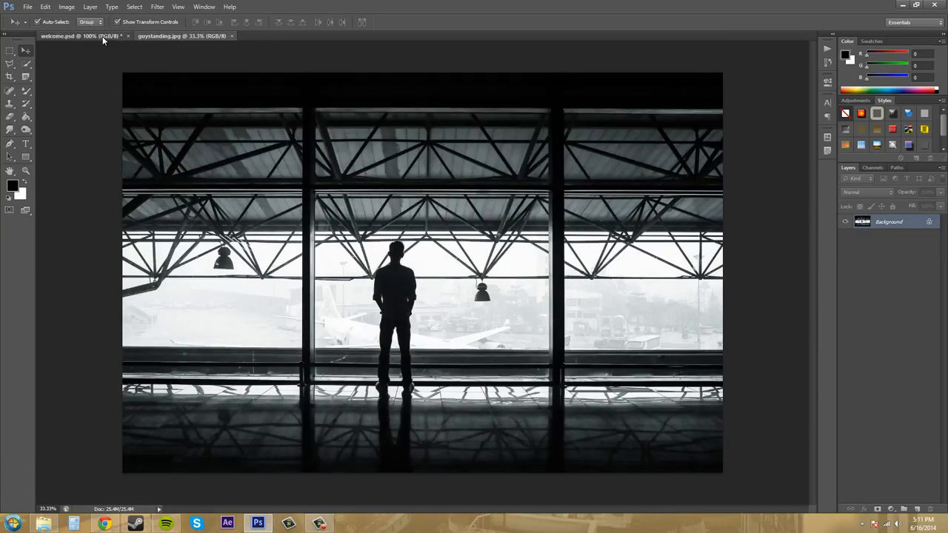
Switch to the welcome.psd document and place the mextroll image from the Images folder into it
click(77, 35)
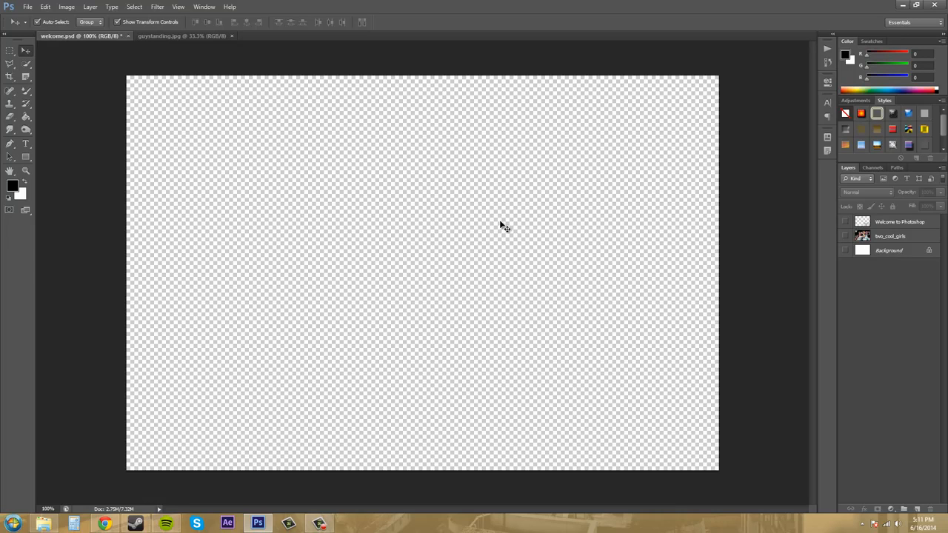
click(27, 8)
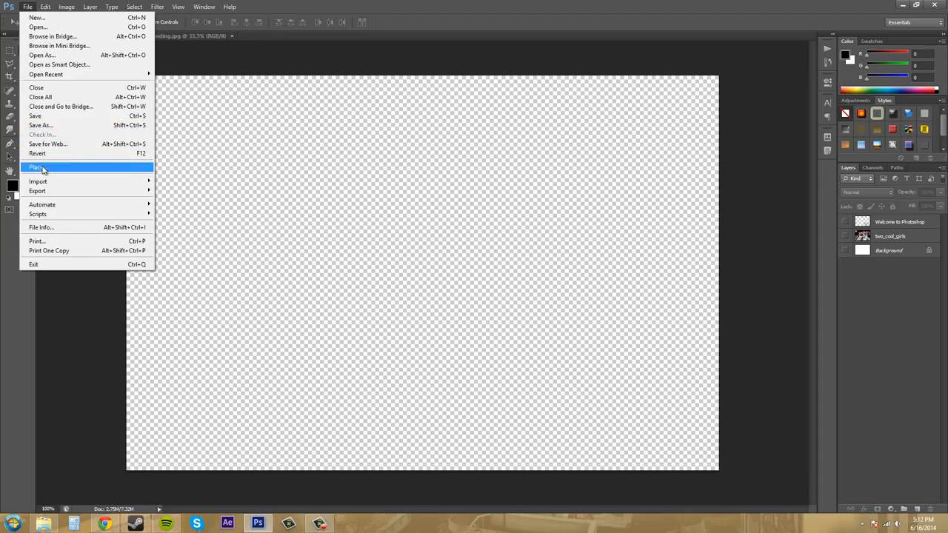
click(37, 168)
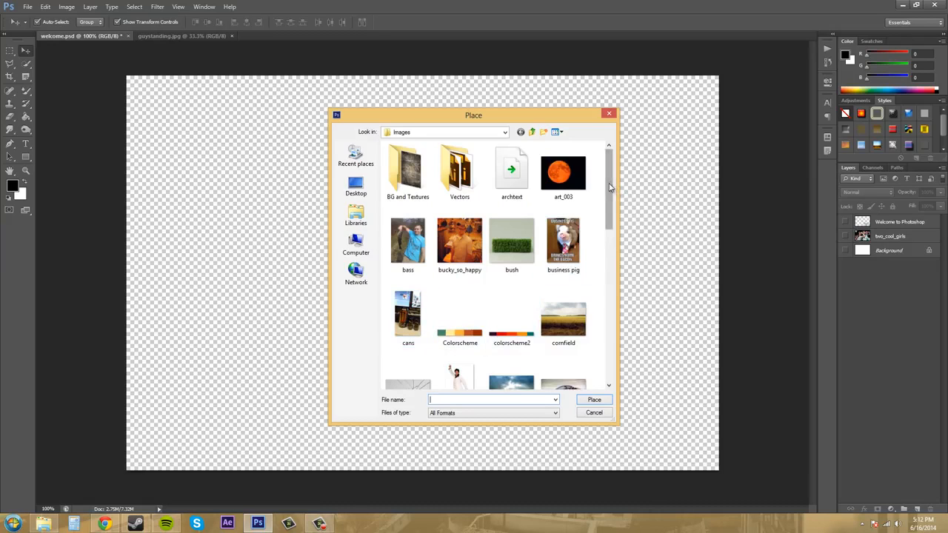
drag(607, 188, 606, 300)
click(521, 260)
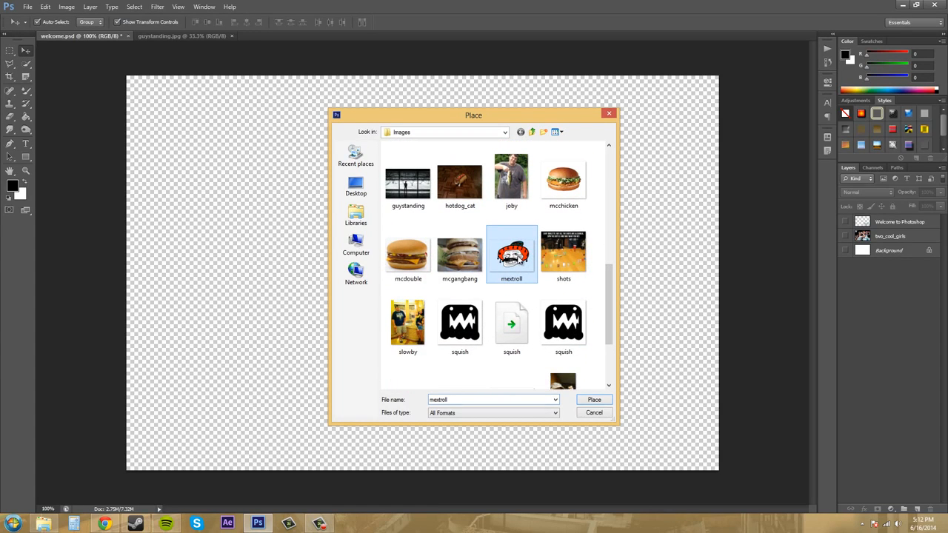
click(595, 400)
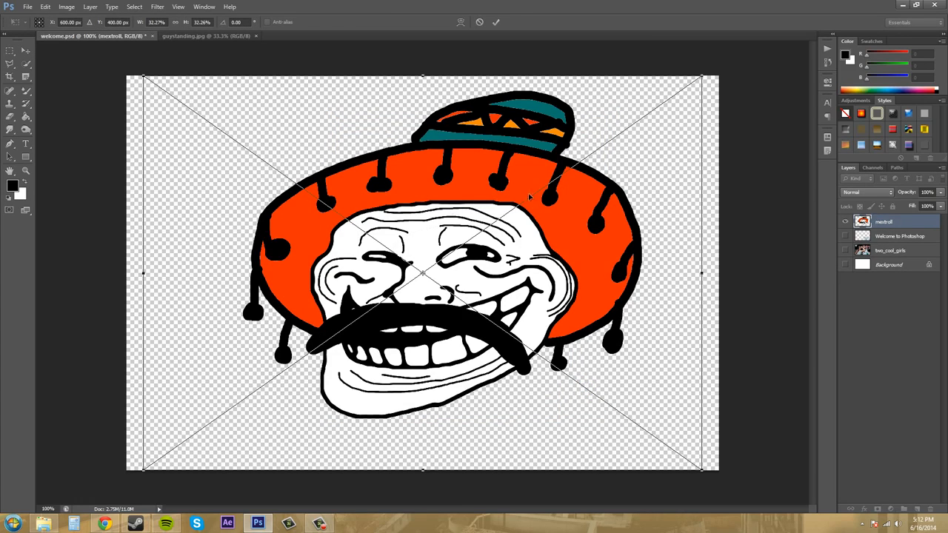
Scale the placed mextroll image proportionally to about 26%, centre it near X 504 px, Y 478 px, and commit the placement
drag(498, 267, 436, 262)
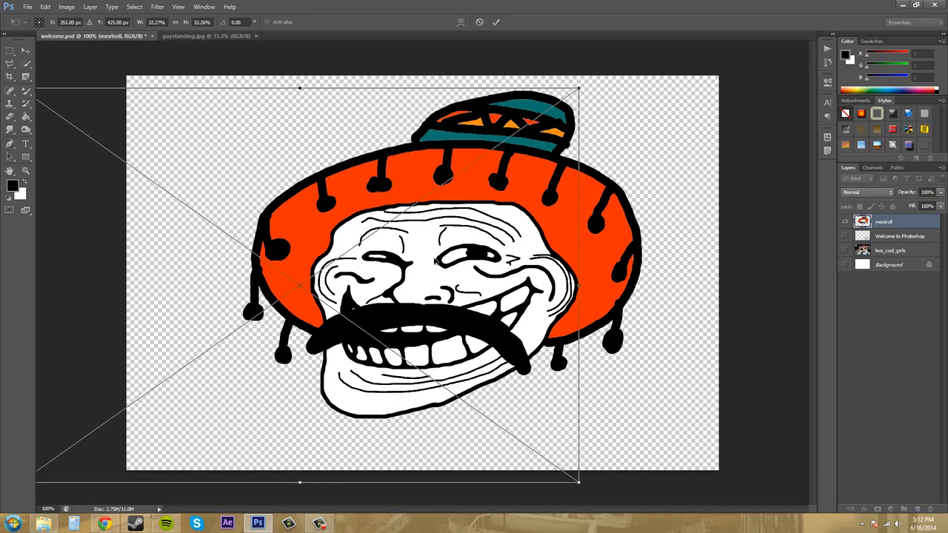
drag(516, 261, 658, 256)
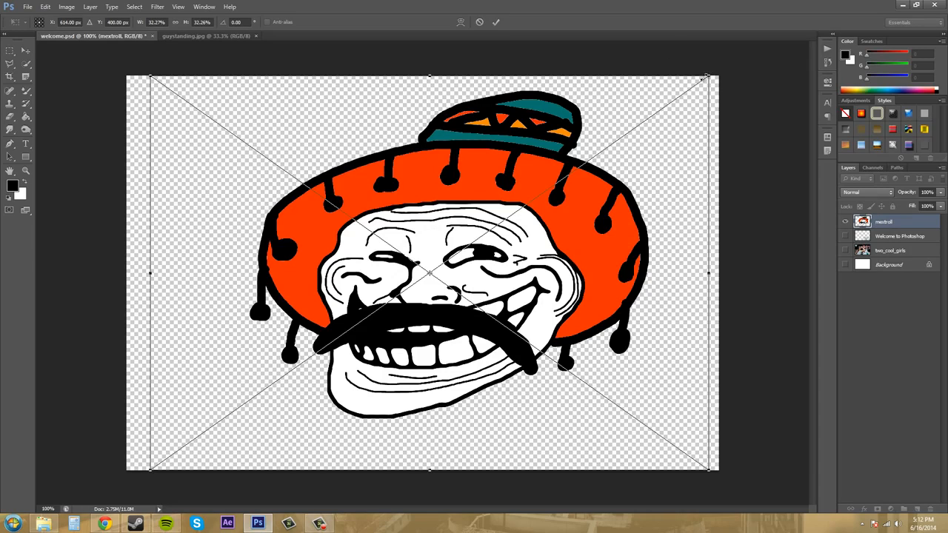
drag(708, 77, 602, 149)
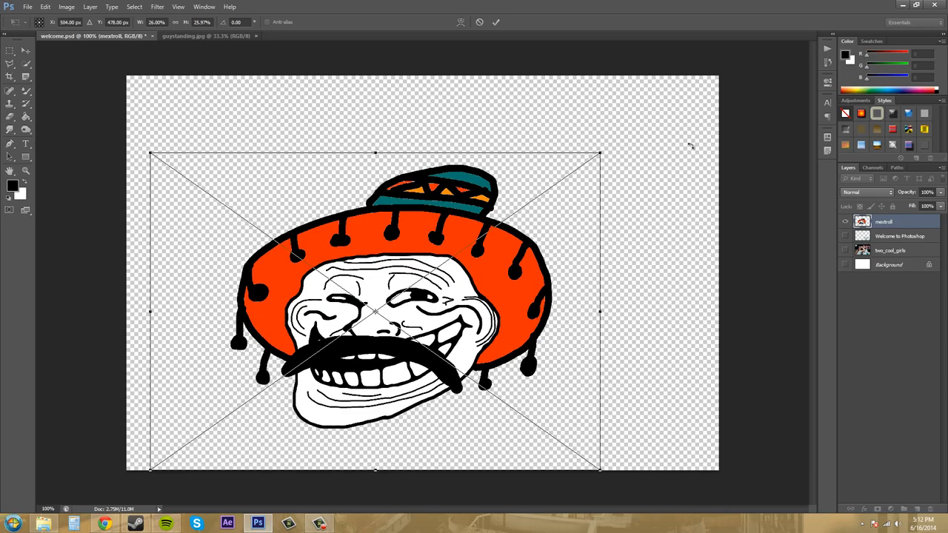
key(Return)
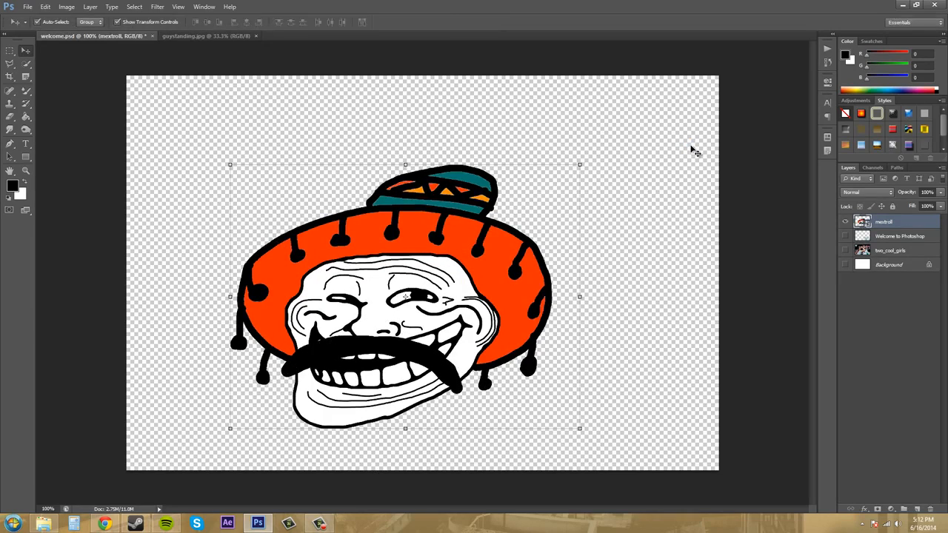
Move the mextroll artwork slightly up and to the right, temporarily showing the Welcome to Photoshop layer for comparison
click(892, 295)
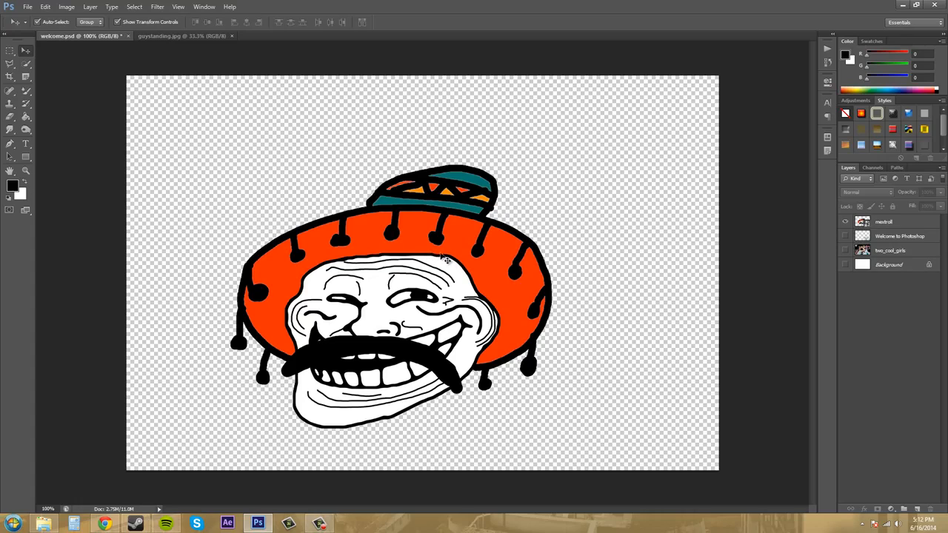
click(458, 265)
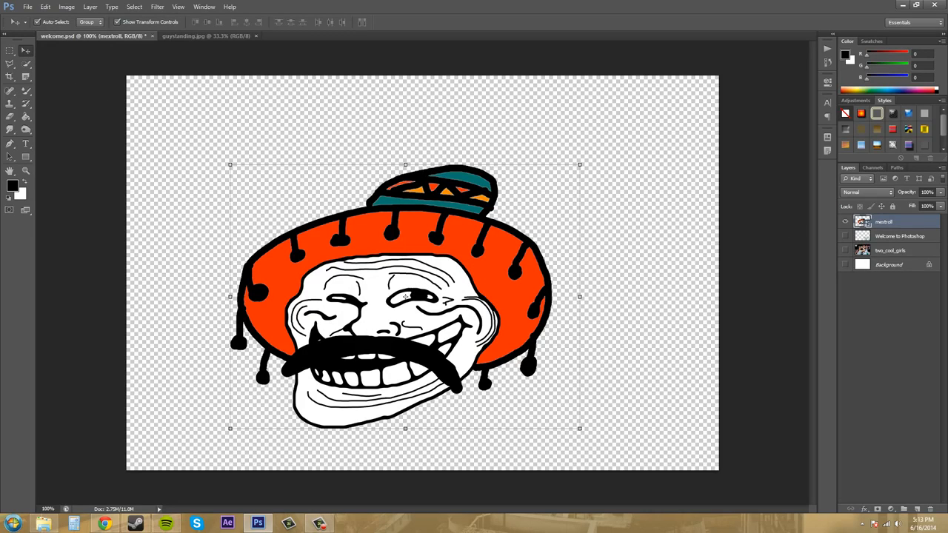
click(845, 236)
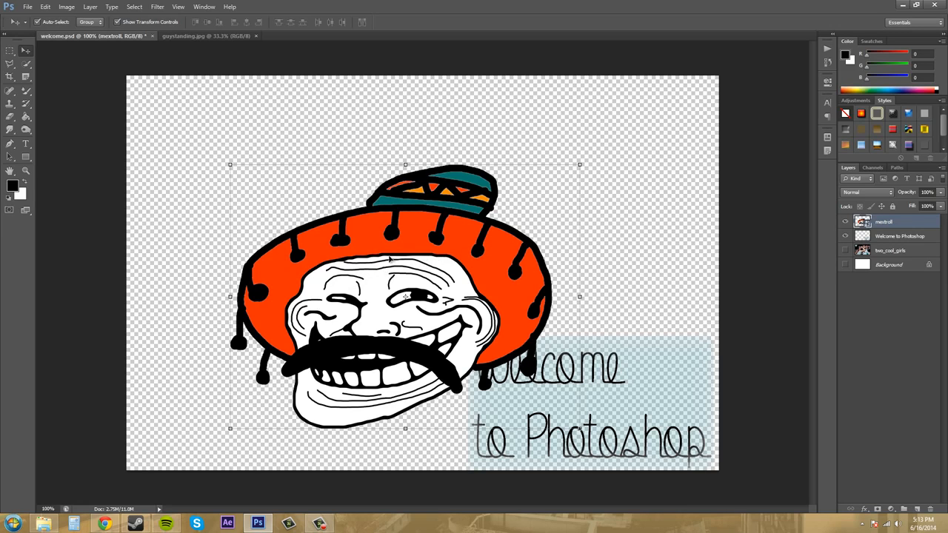
drag(358, 288, 385, 237)
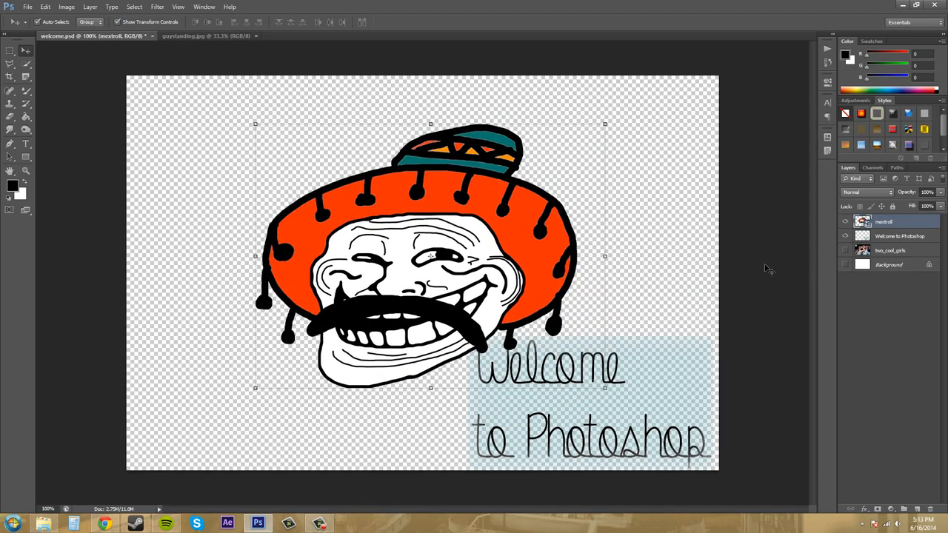
click(845, 236)
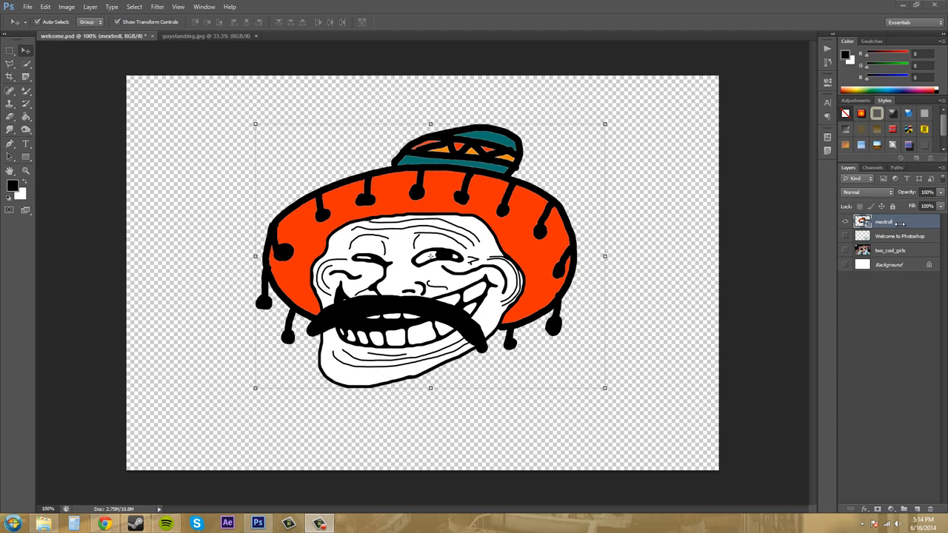
Compare the separately opened guystanding.jpg document and its layers with welcome.psd, ending in welcome.psd
click(889, 398)
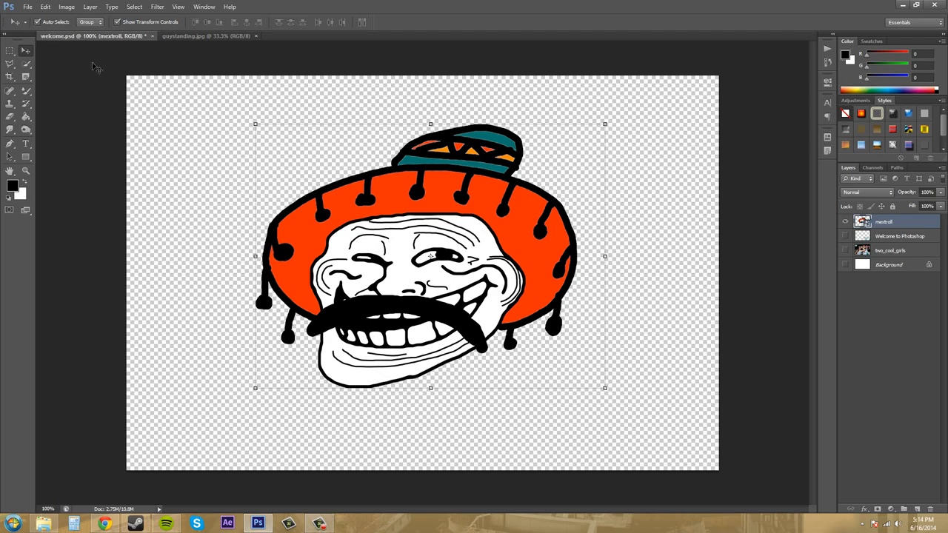
click(206, 36)
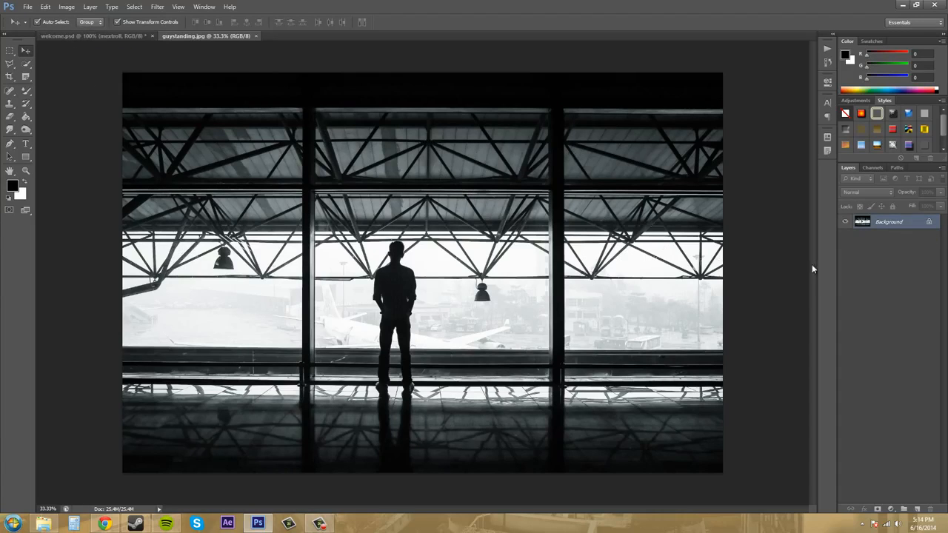
click(81, 35)
click(187, 34)
click(91, 36)
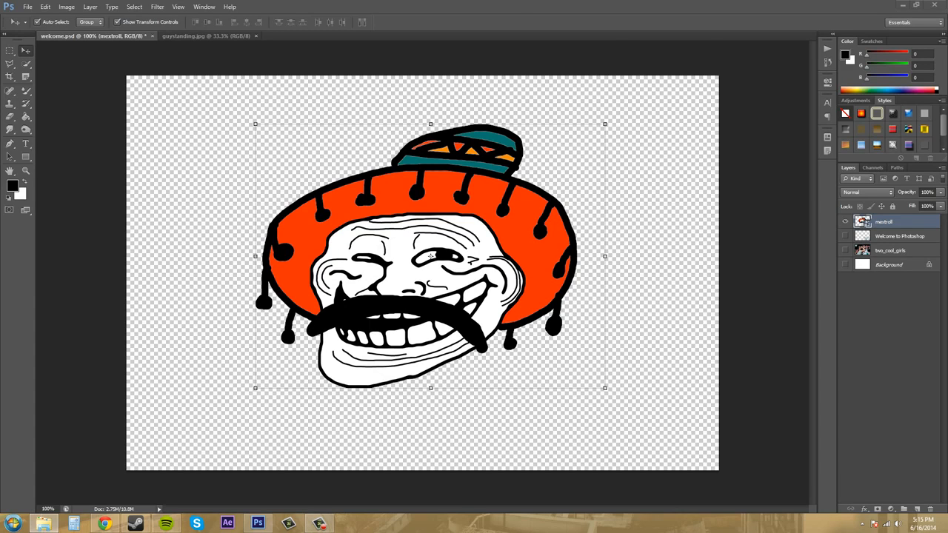
Place the business pig image from the Images folder into welcome.psd and commit it at its default size
mouse_move(947, 50)
mouse_down()
mouse_move(907, 27)
mouse_move(712, 3)
mouse_move(657, 24)
mouse_move(802, 35)
mouse_move(872, 58)
mouse_move(947, 57)
mouse_up()
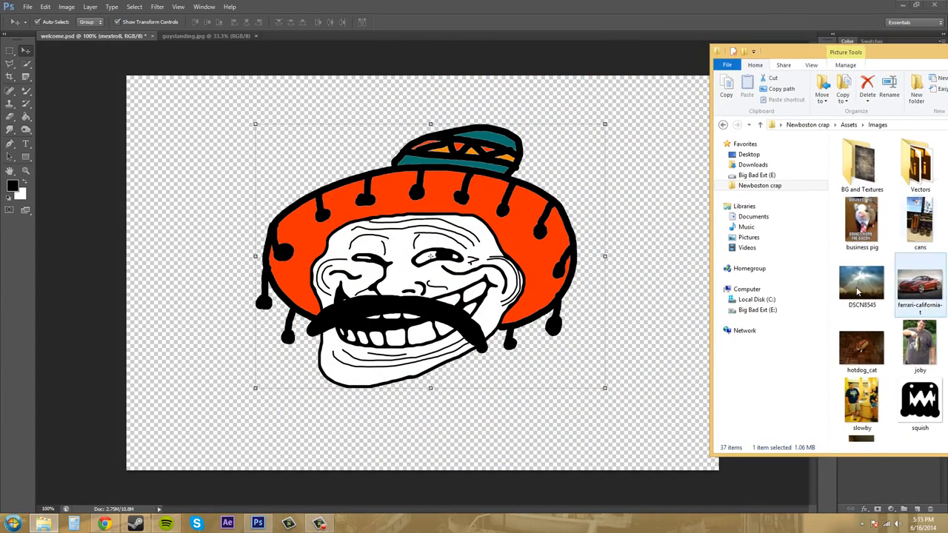
drag(862, 222, 453, 285)
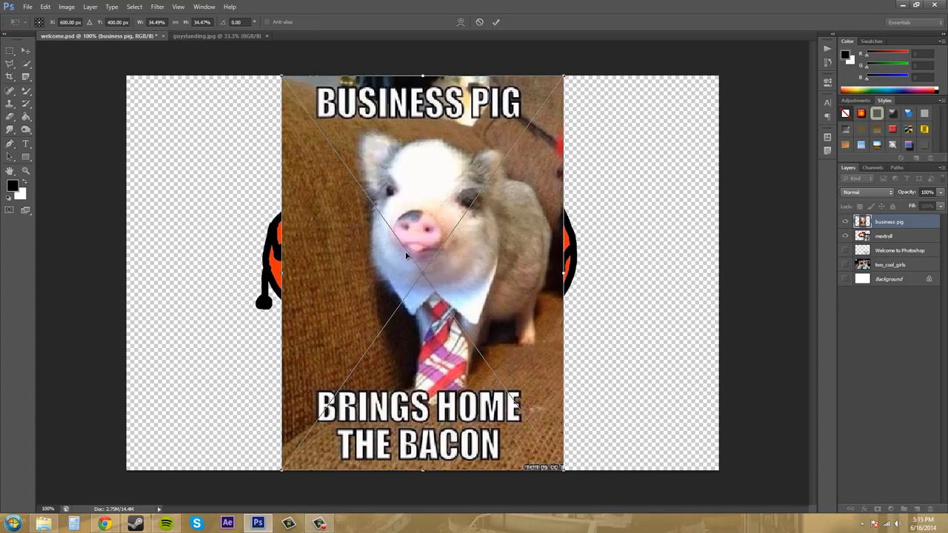
key(Return)
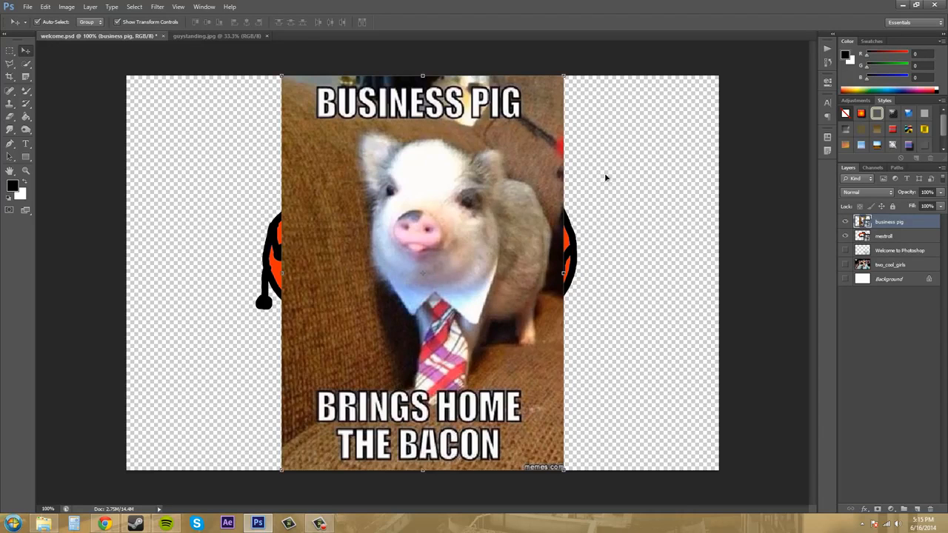
Move the business pig image right to uncover part of the mextroll artwork, and hide the business pig layer
drag(490, 179, 615, 180)
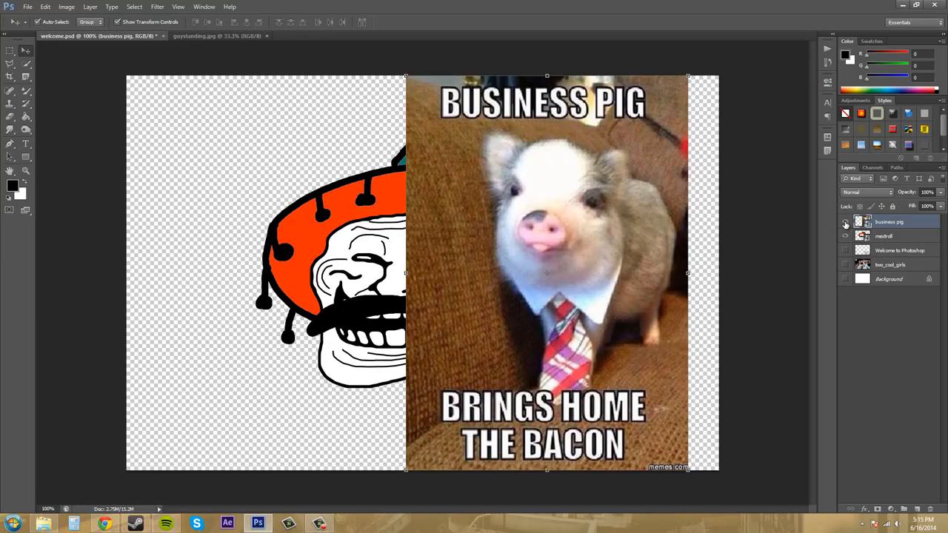
click(844, 222)
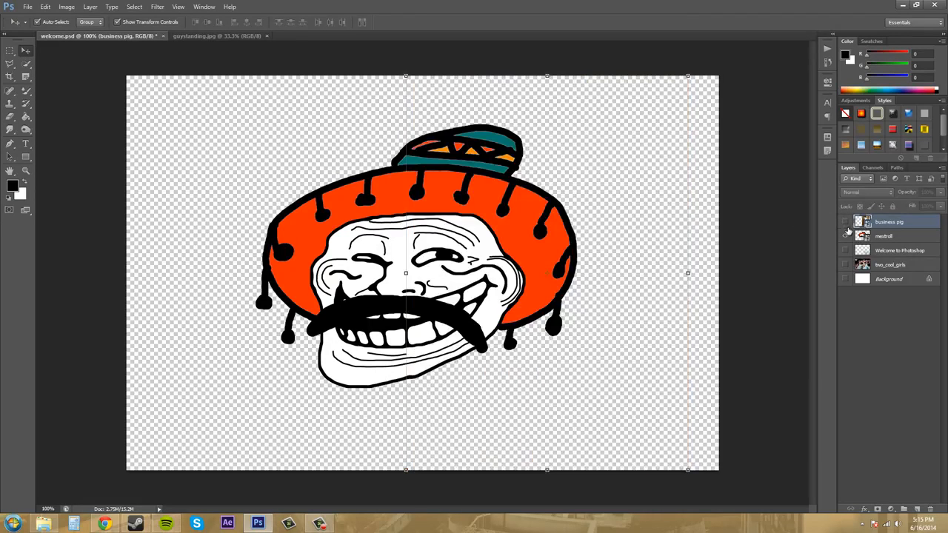
click(844, 222)
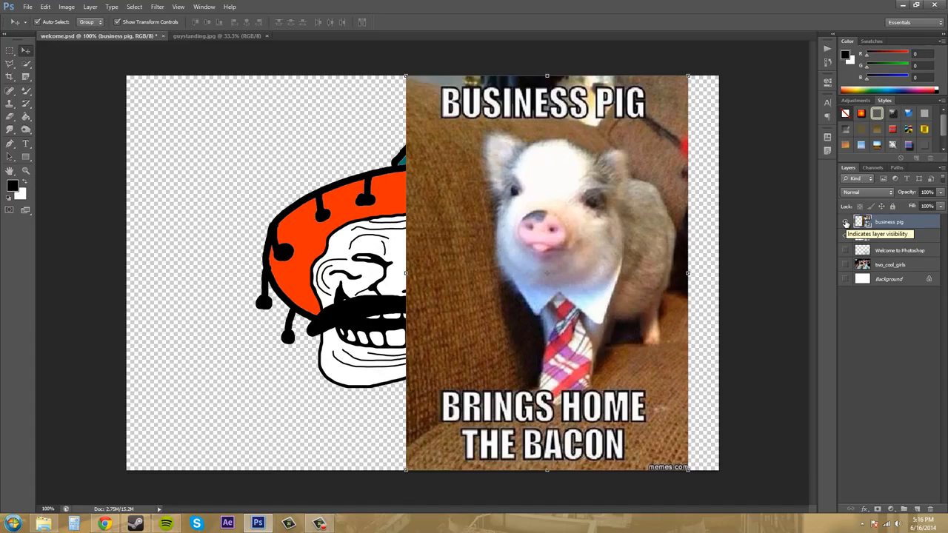
click(846, 224)
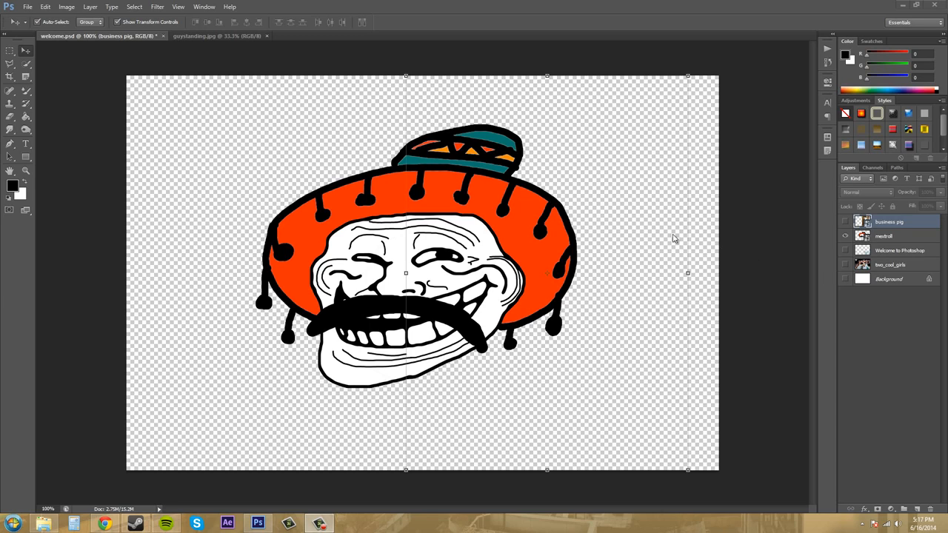
Try to open the bass image from the Images folder with Open As, using the PNG (*.PNG;*.PNS) format
click(27, 7)
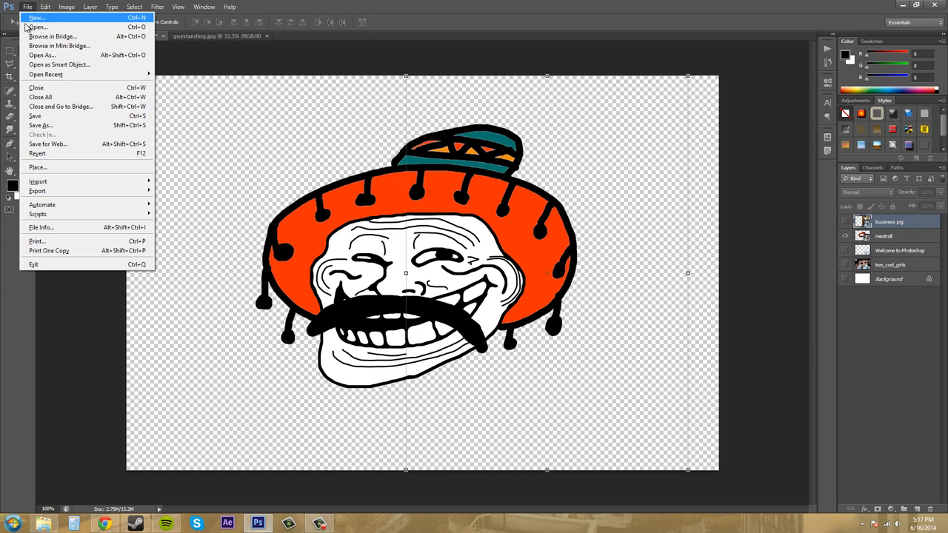
click(50, 57)
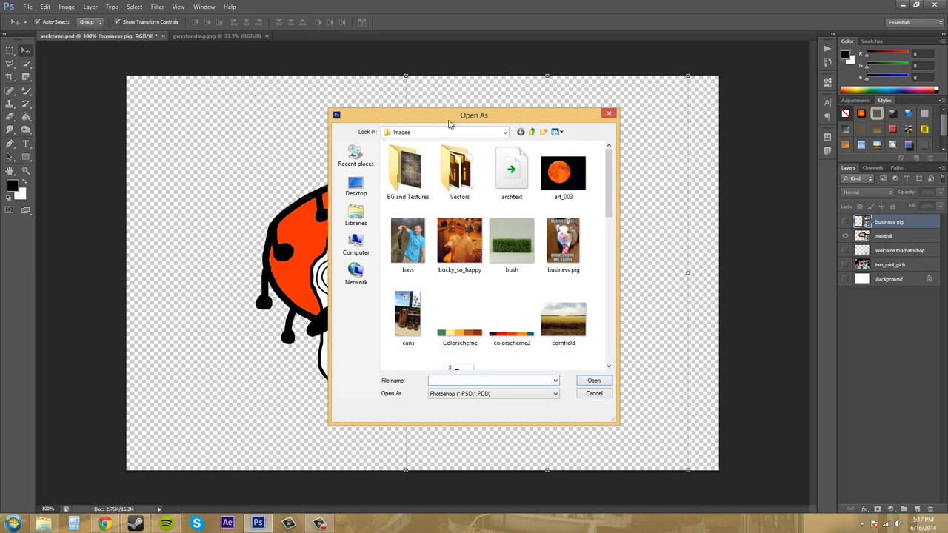
drag(521, 121, 498, 109)
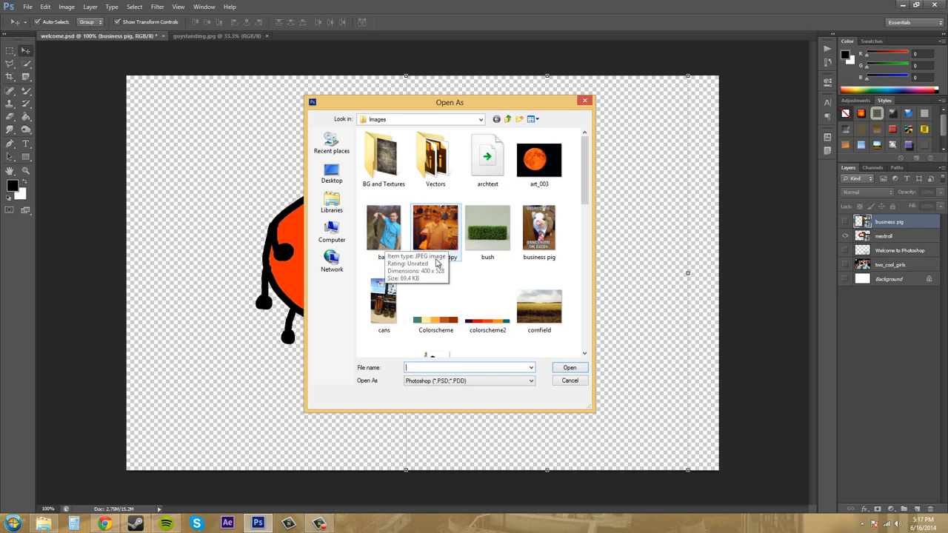
click(381, 234)
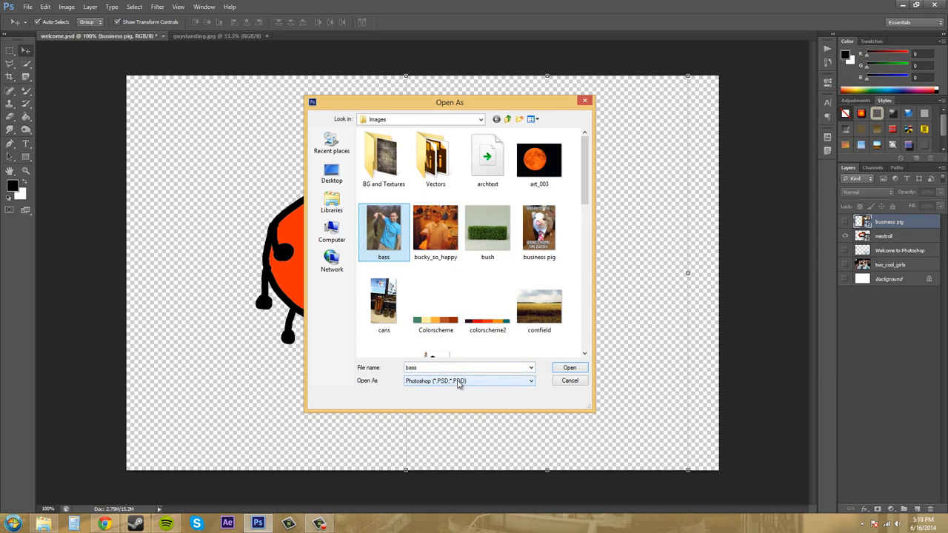
click(457, 381)
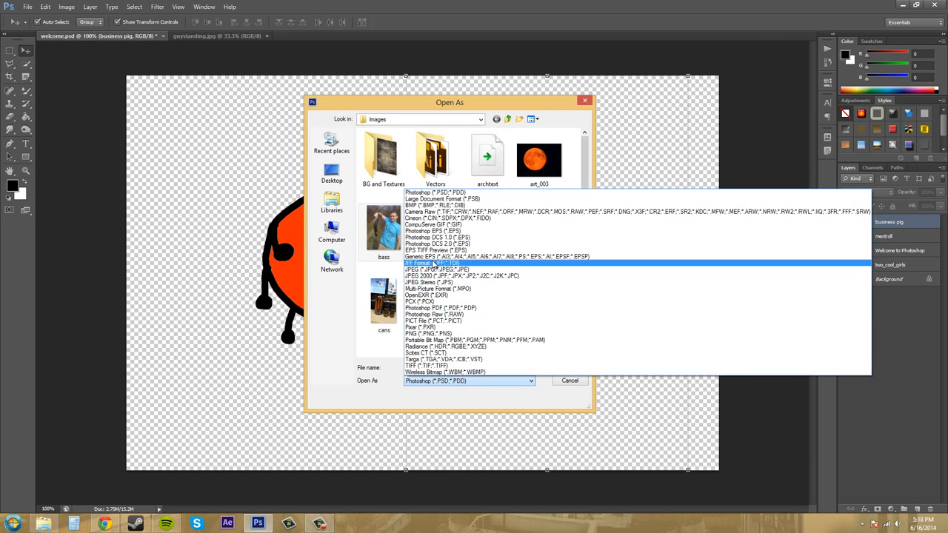
click(440, 193)
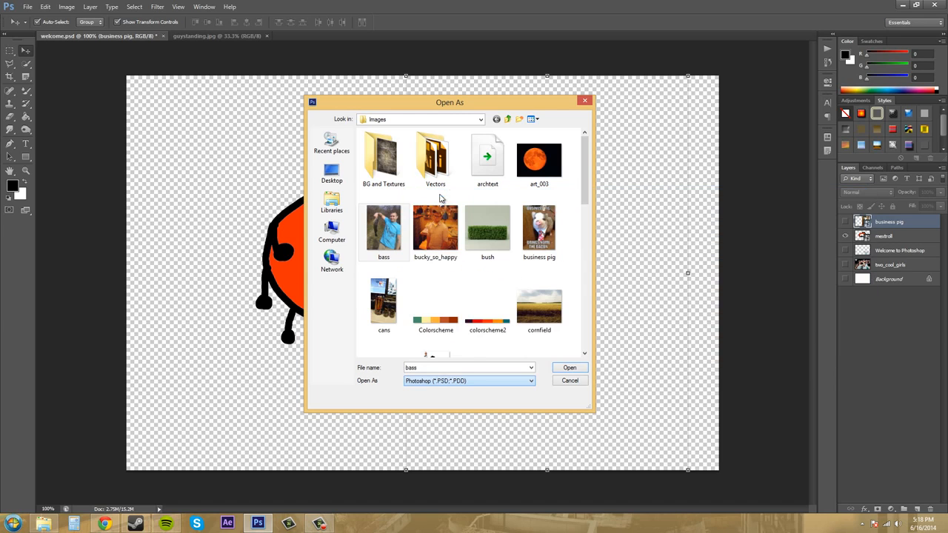
click(462, 381)
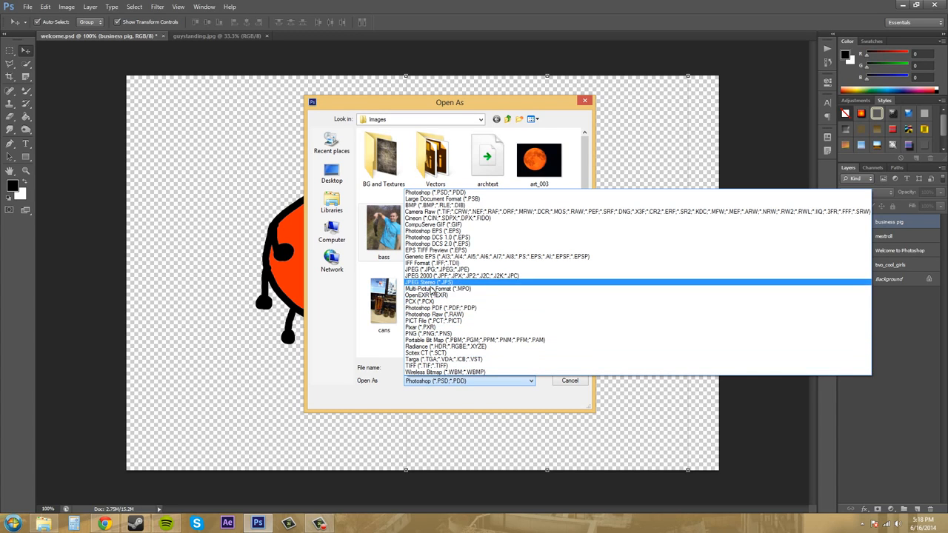
click(436, 334)
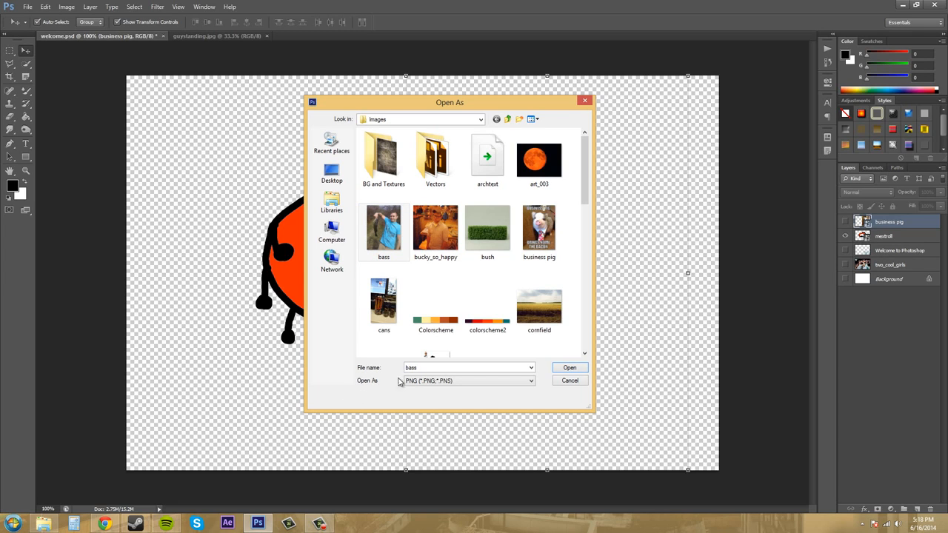
click(569, 368)
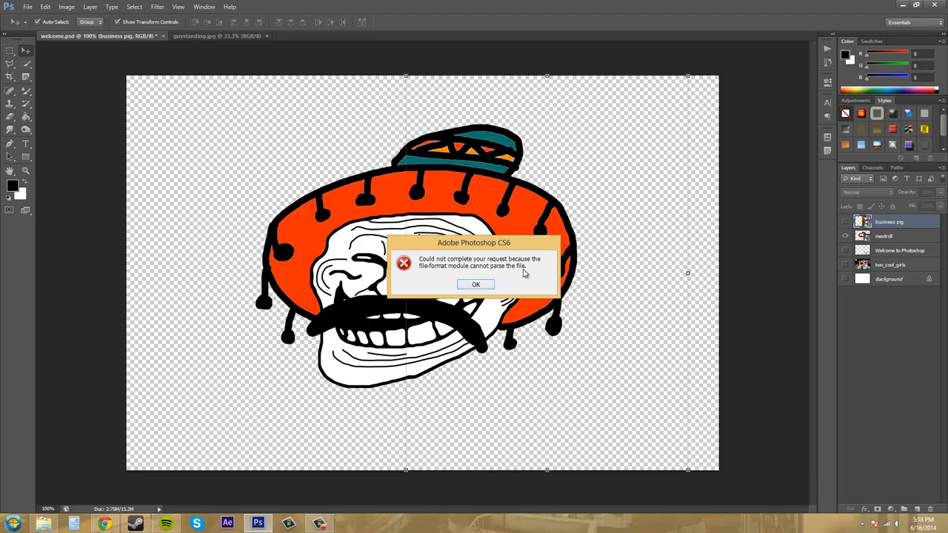
click(476, 285)
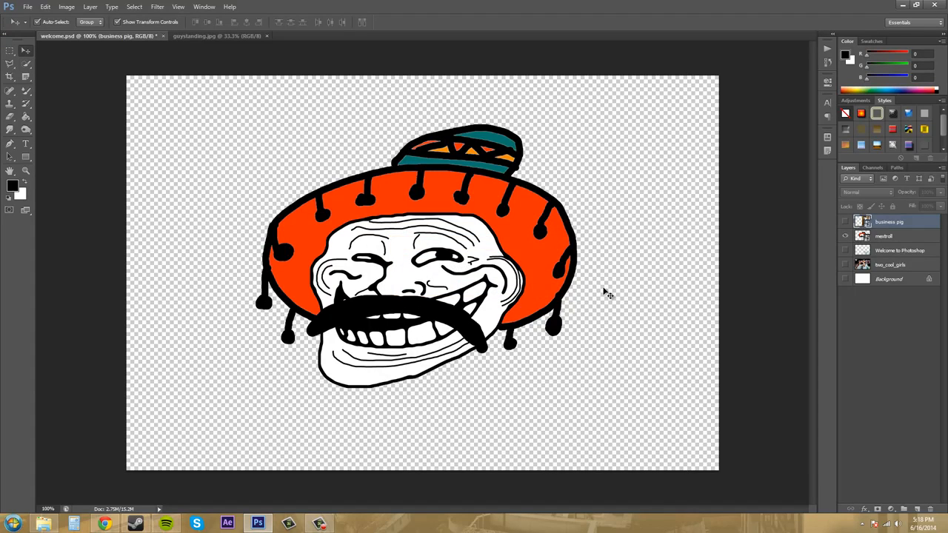